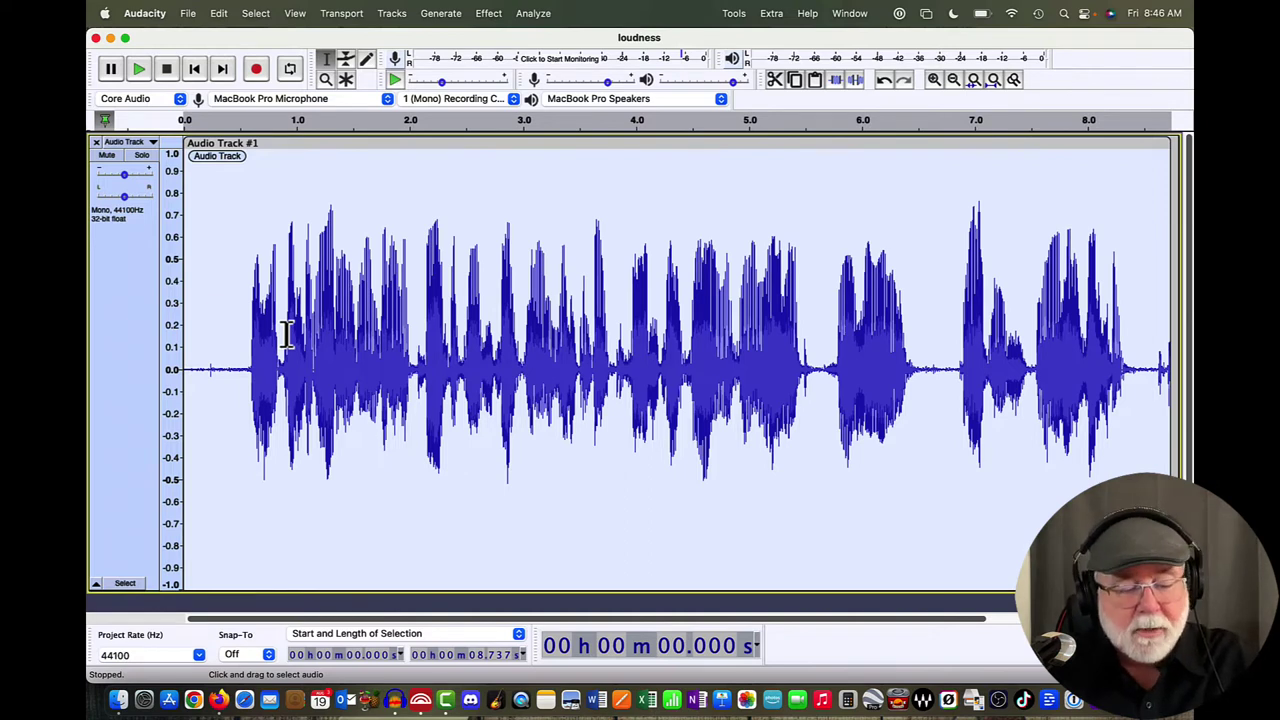
Step: Duplicate Audio Track #1 and solo the upper copy, leaving only the top track selected
key(super+d)
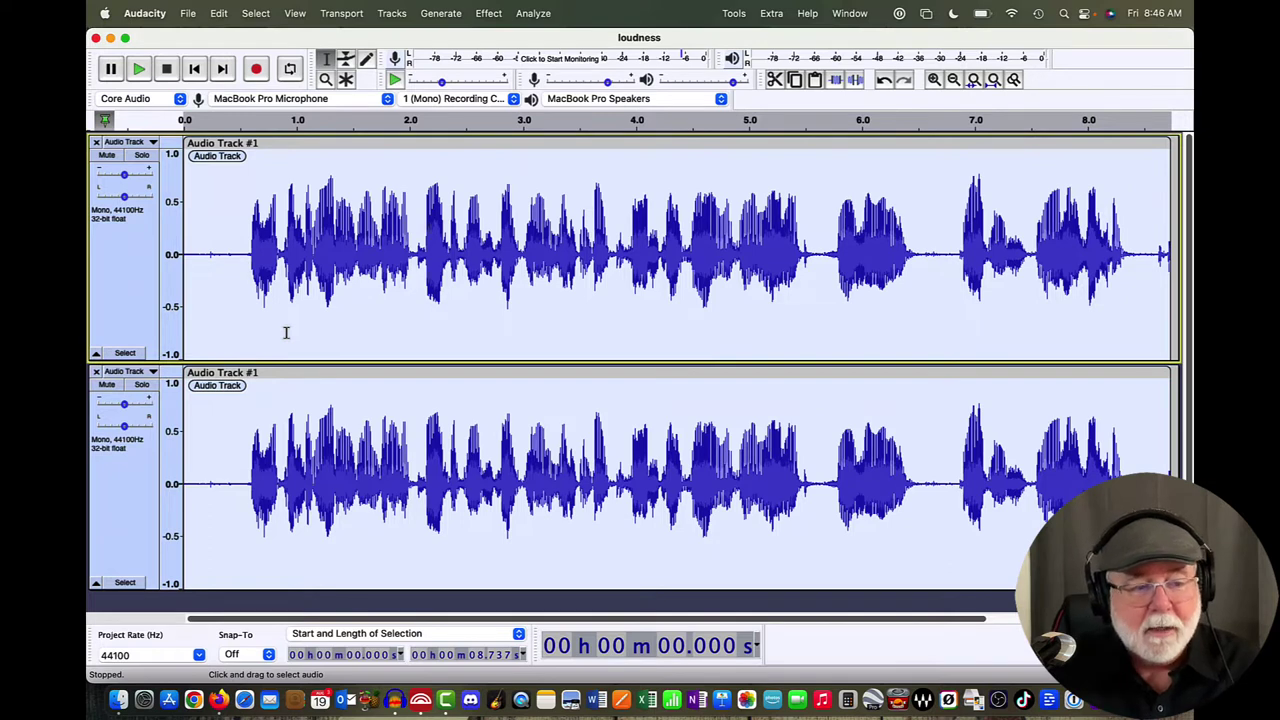
click(143, 158)
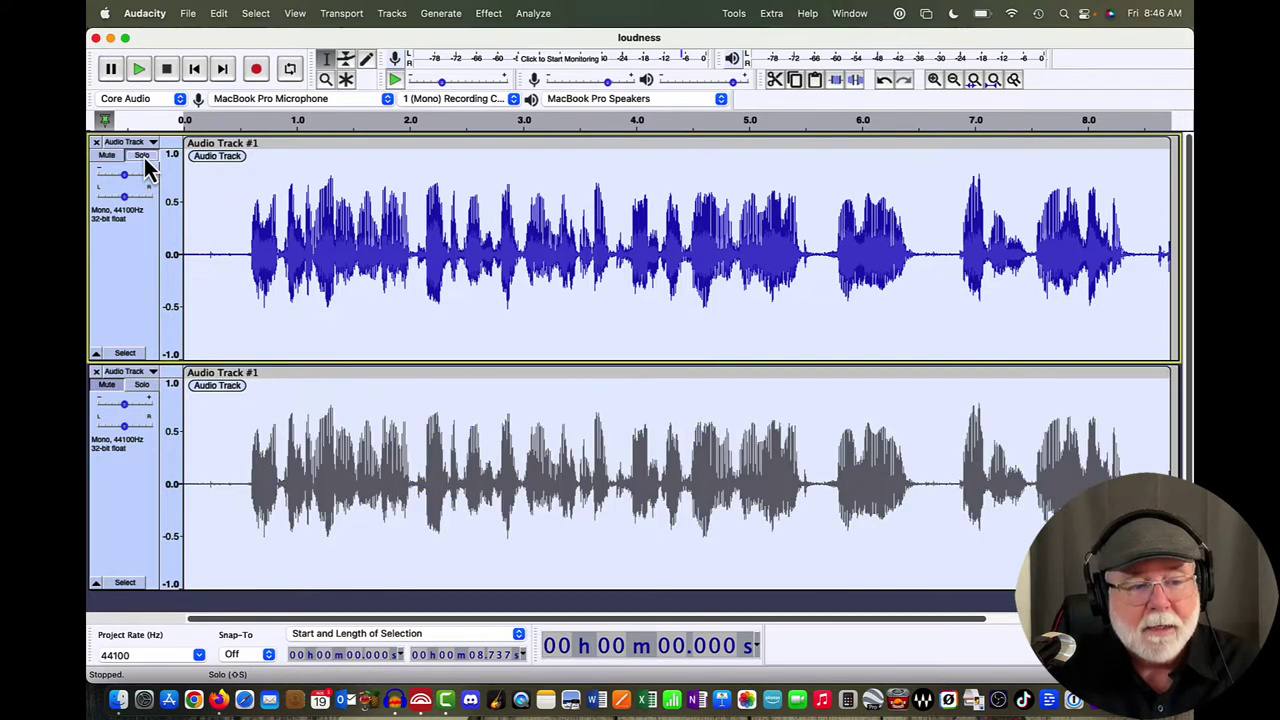
key(Down)
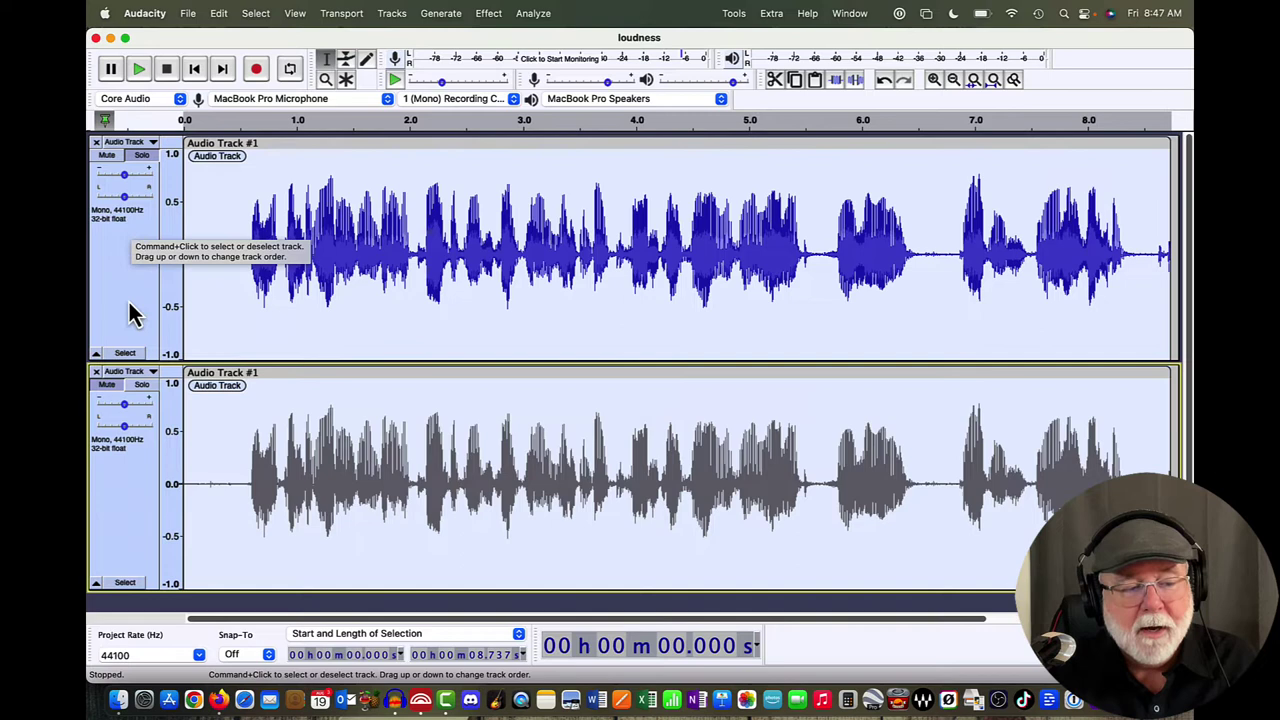
click(127, 358)
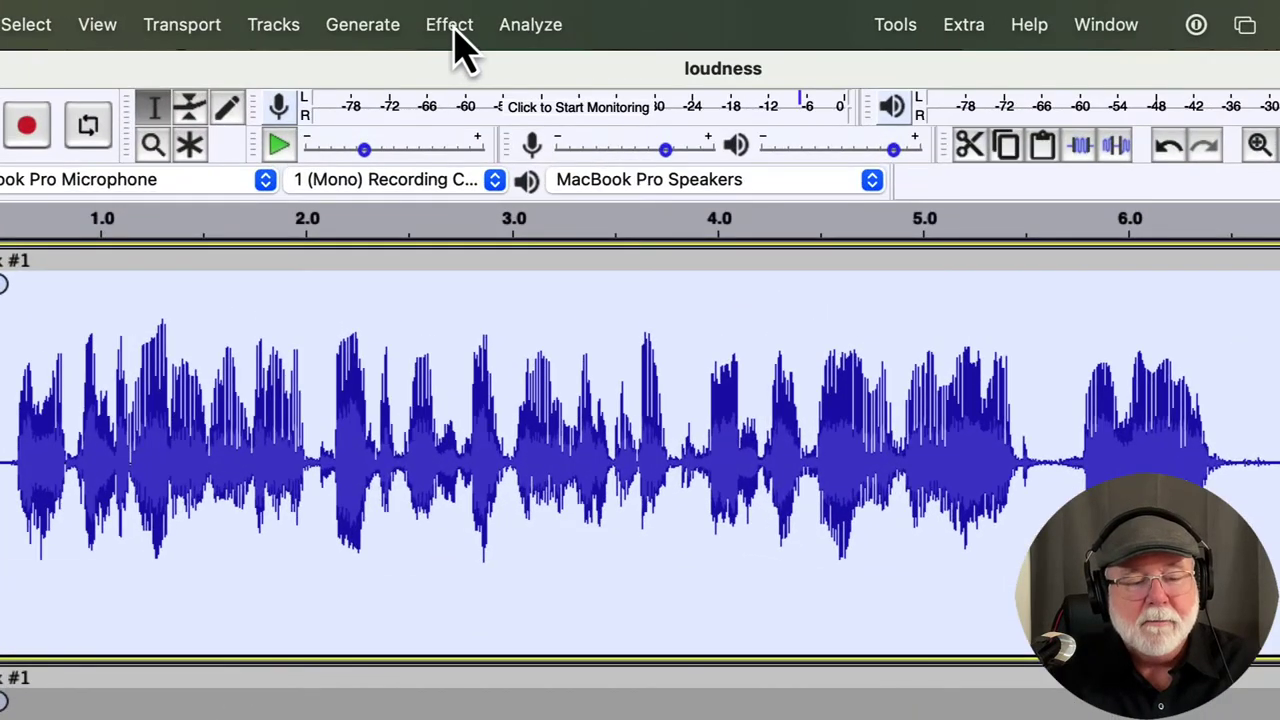
Step: Apply Loudness Normalization to the top track at -19.0 LUFS with 'Treat mono as dual-mono' checked
click(452, 26)
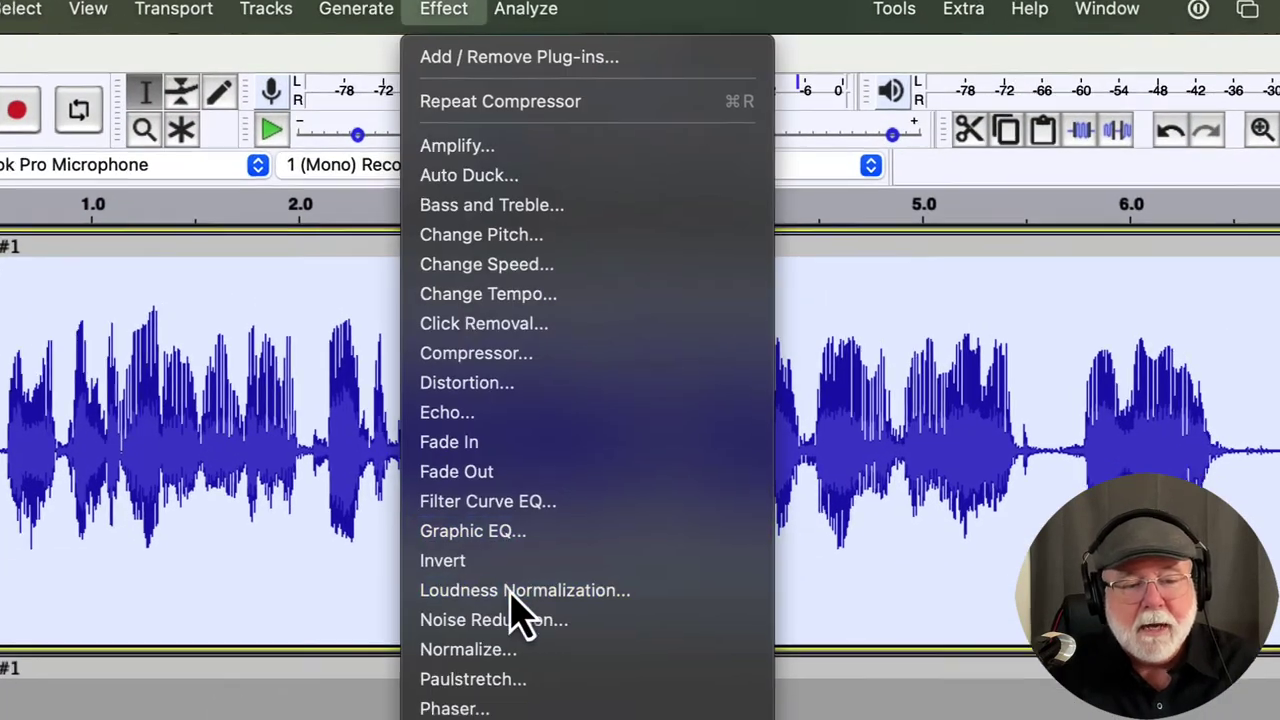
click(512, 591)
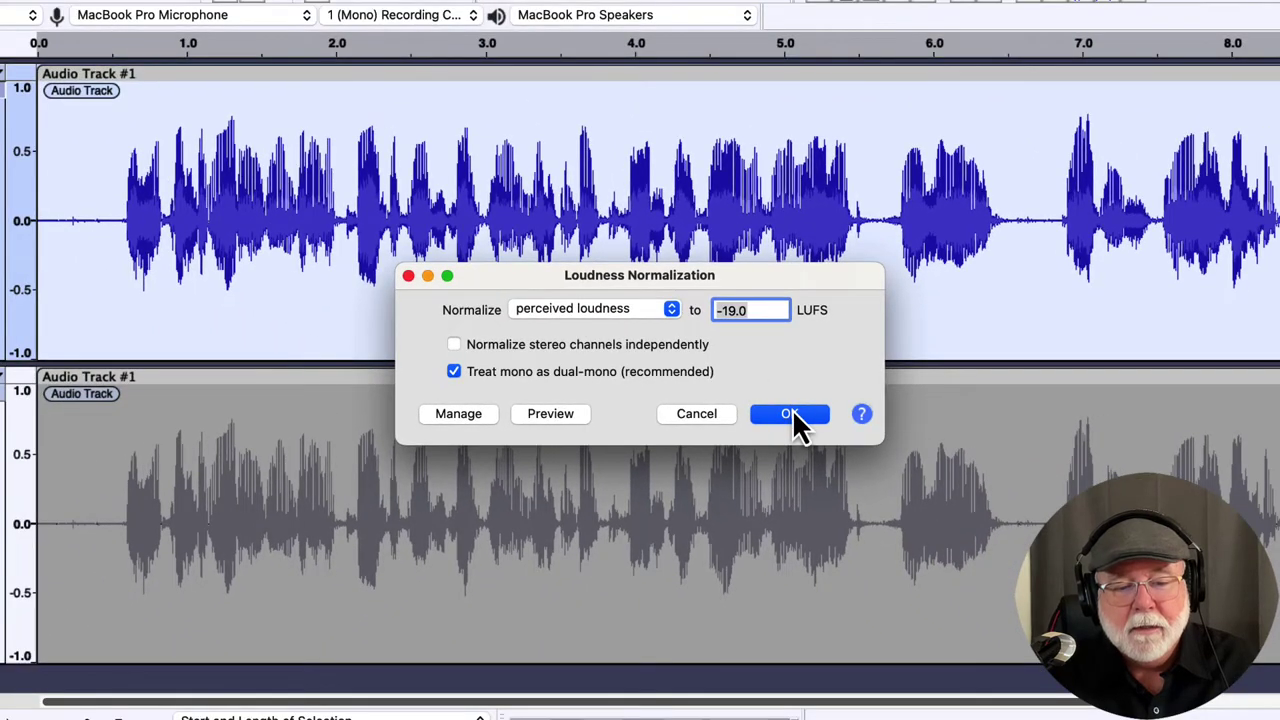
click(790, 414)
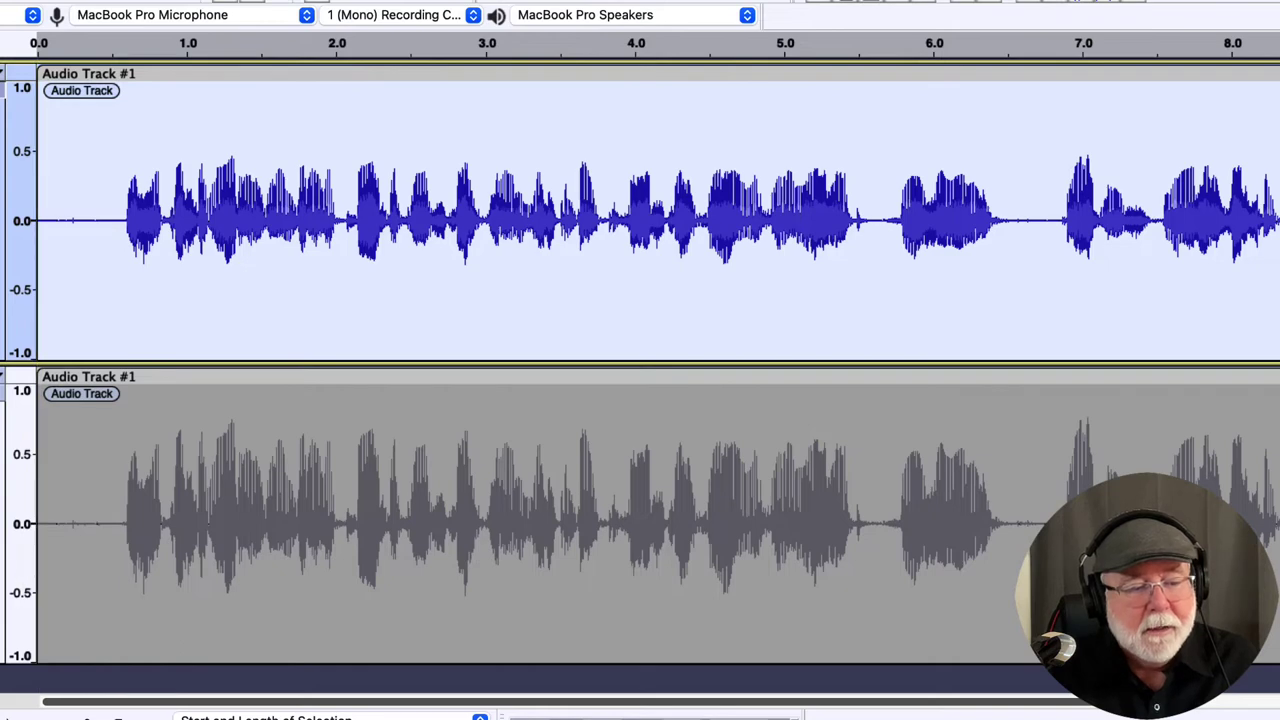
Step: Normalize the lower track to -19.0 LUFS with 'Treat mono as dual-mono' unchecked
click(6, 418)
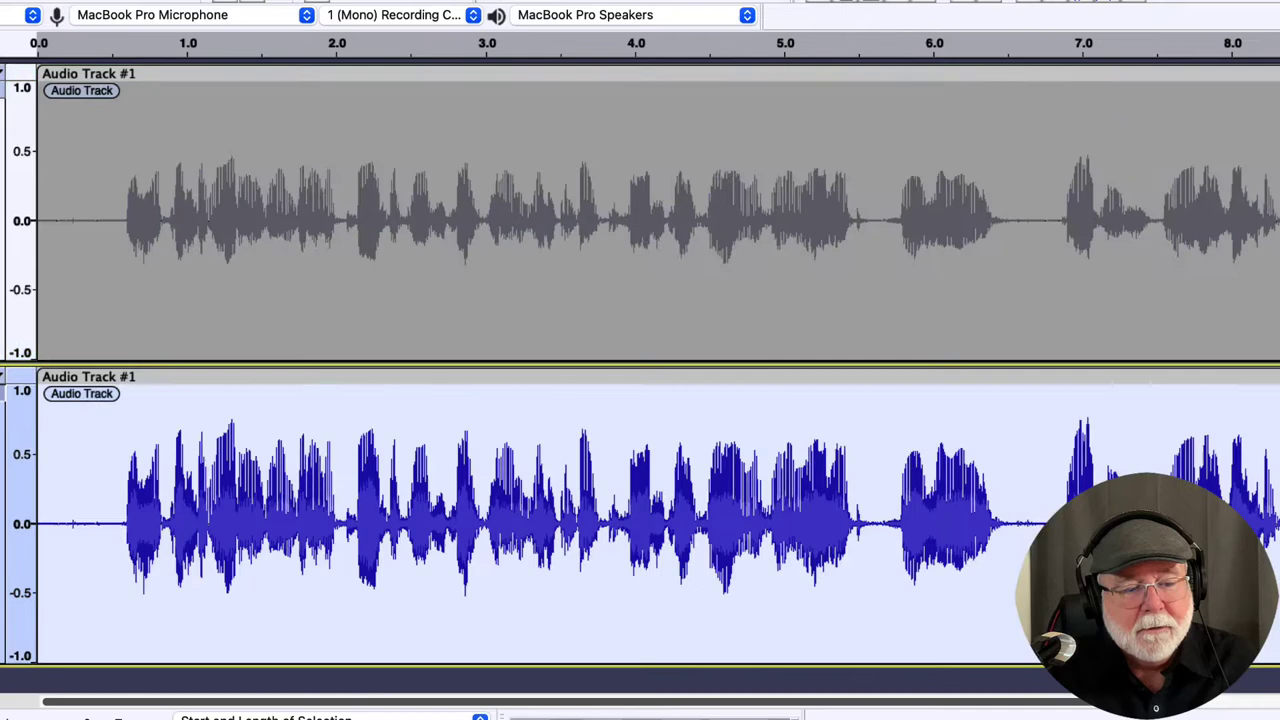
click(6, 418)
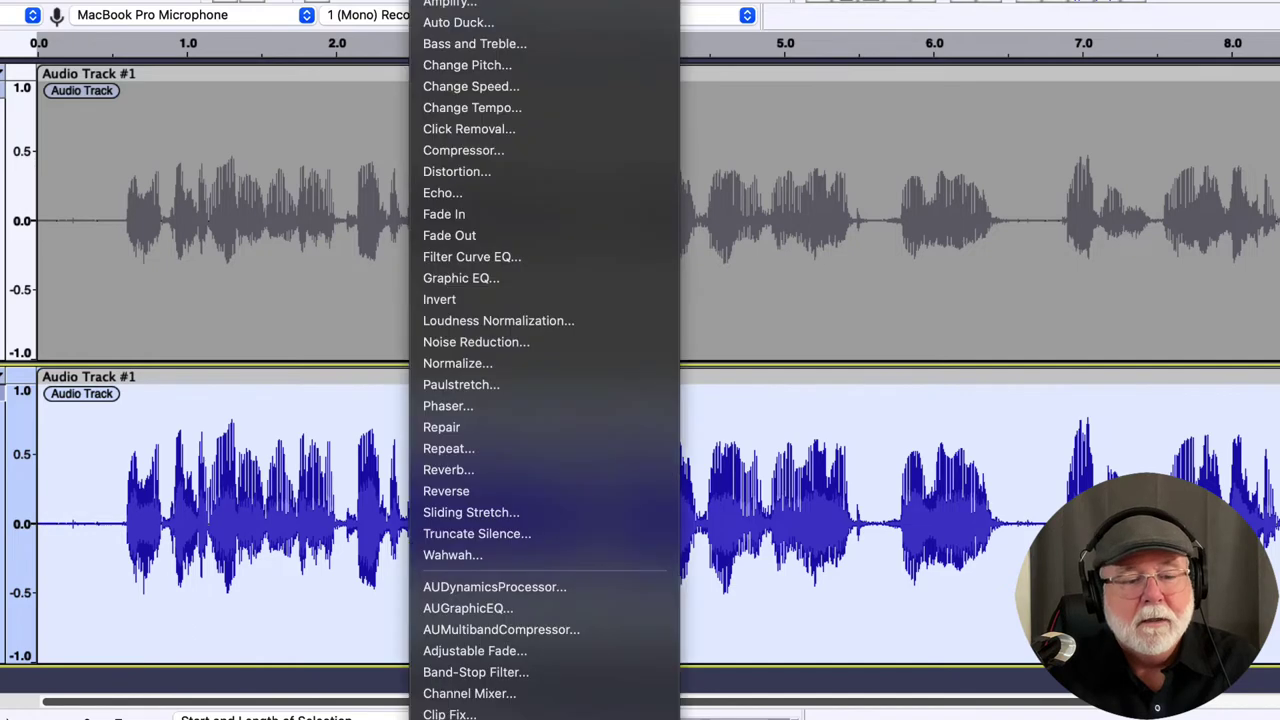
click(497, 322)
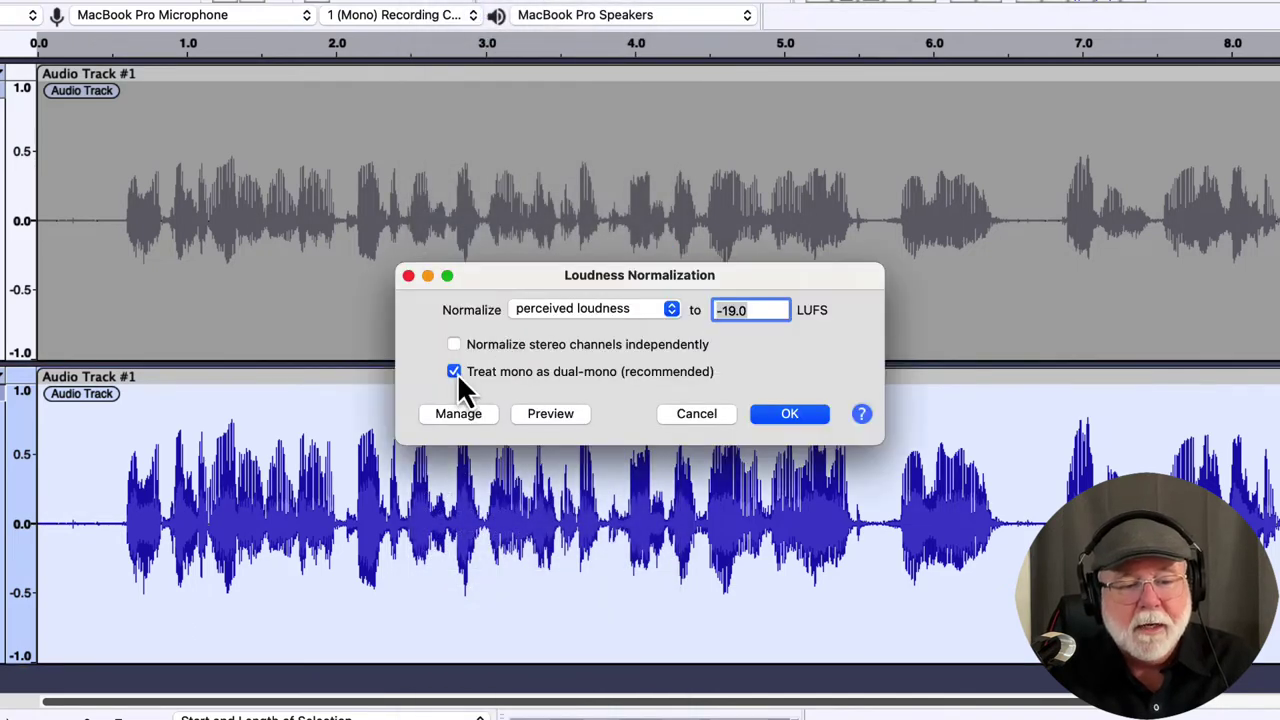
click(454, 372)
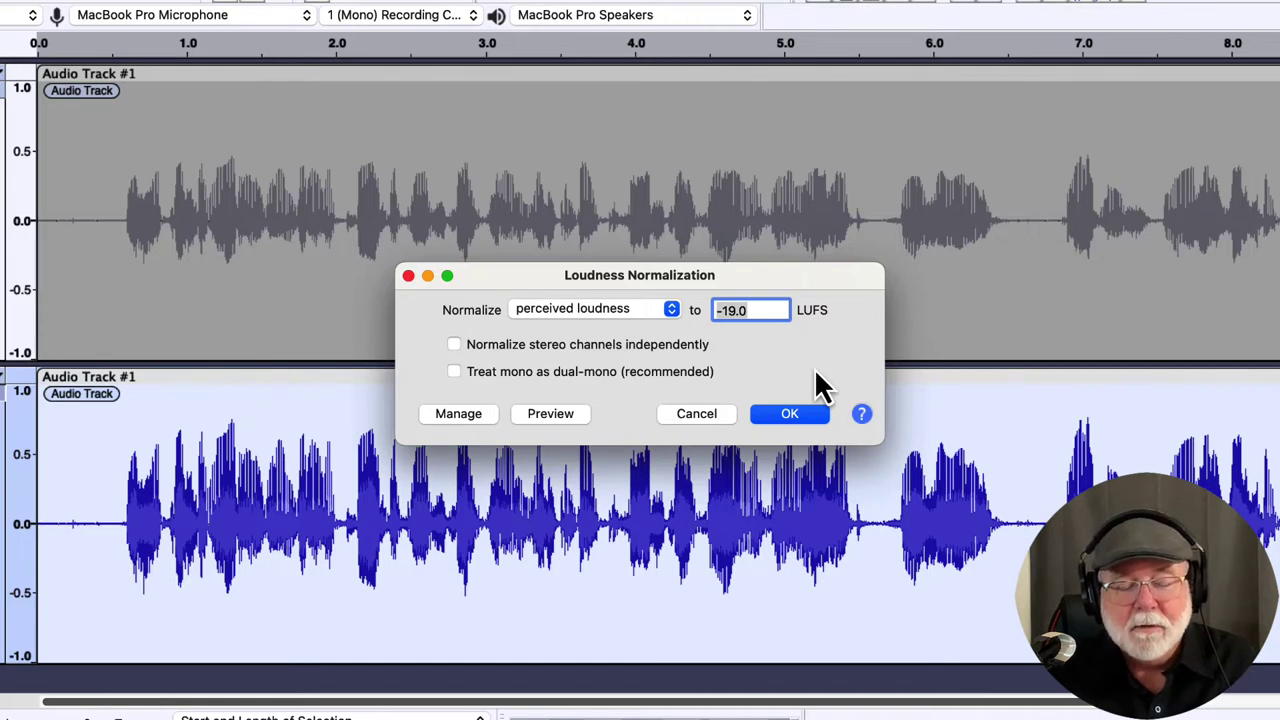
click(789, 418)
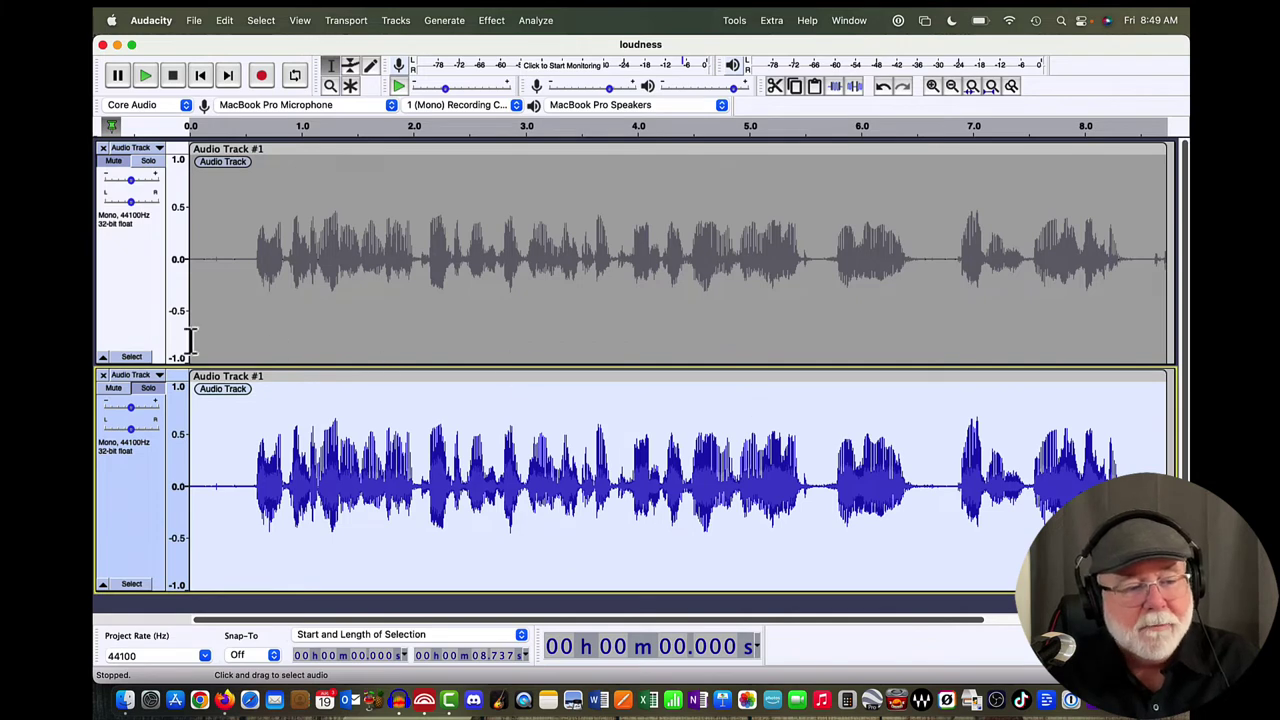
Step: Select the upper copy of Audio Track #1 and solo it again
click(135, 320)
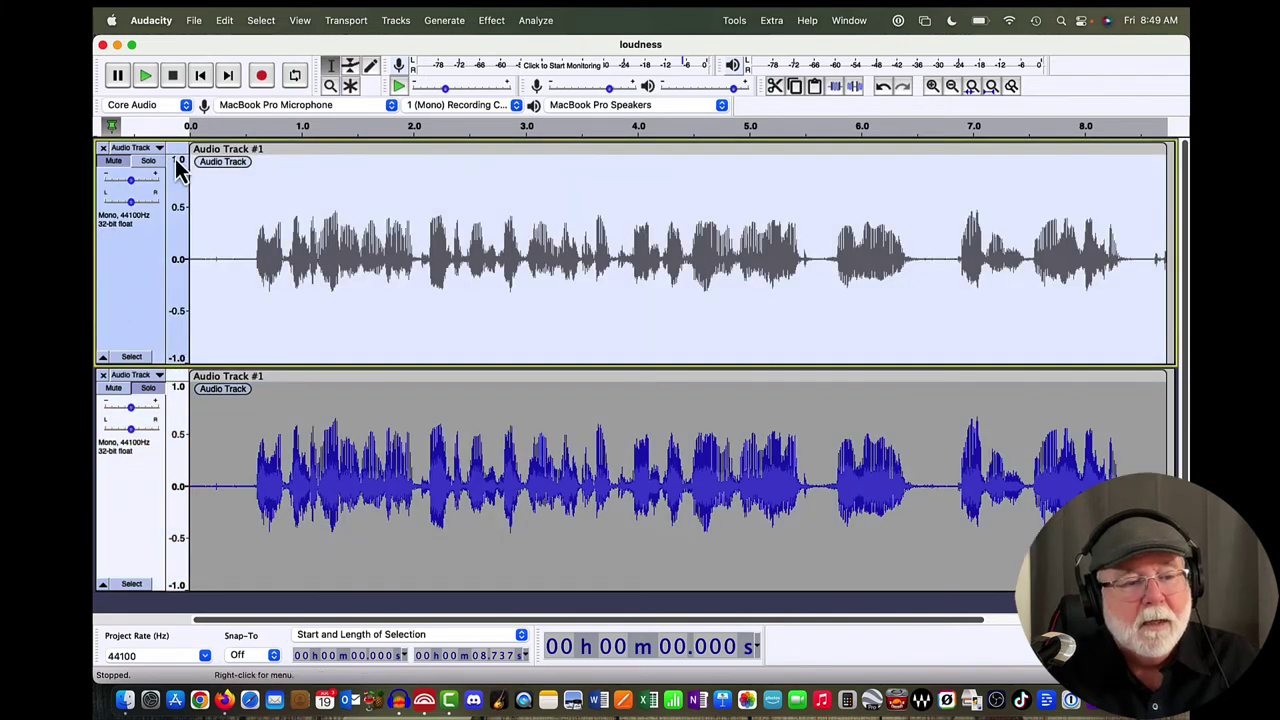
click(146, 163)
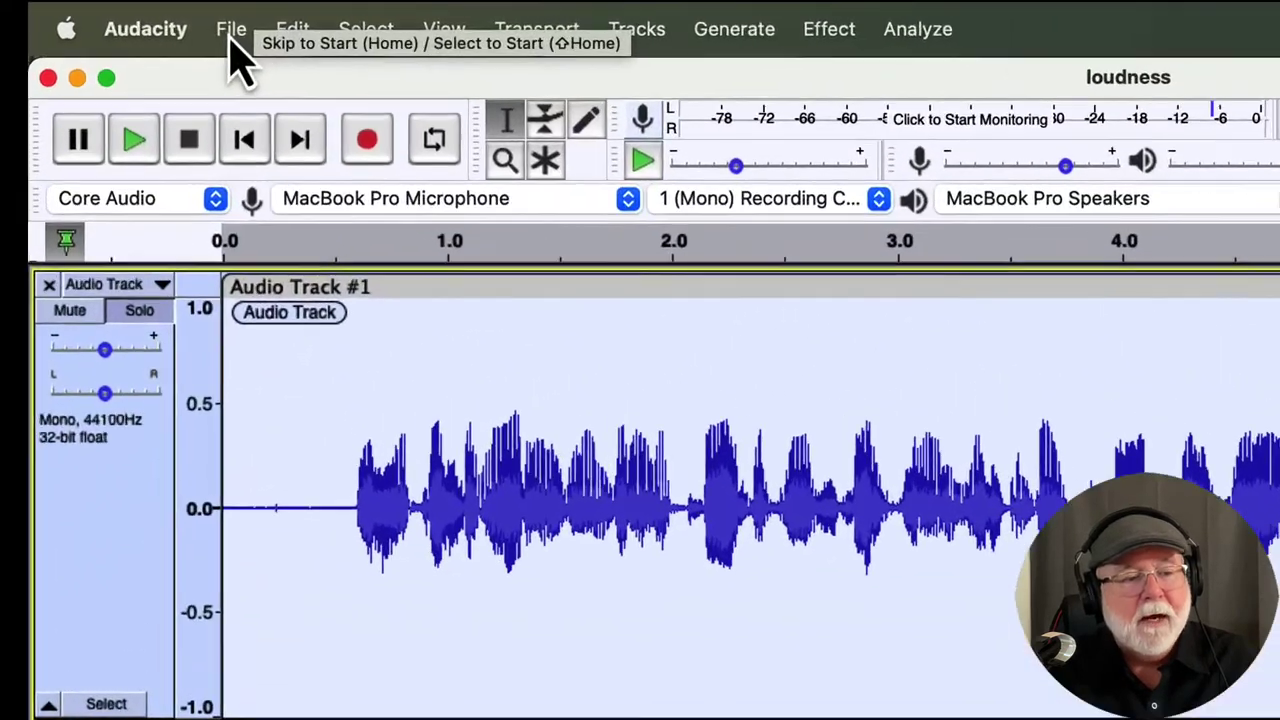
Step: Export the soloed upper track as top.wav, accepting blank metadata tags
click(195, 21)
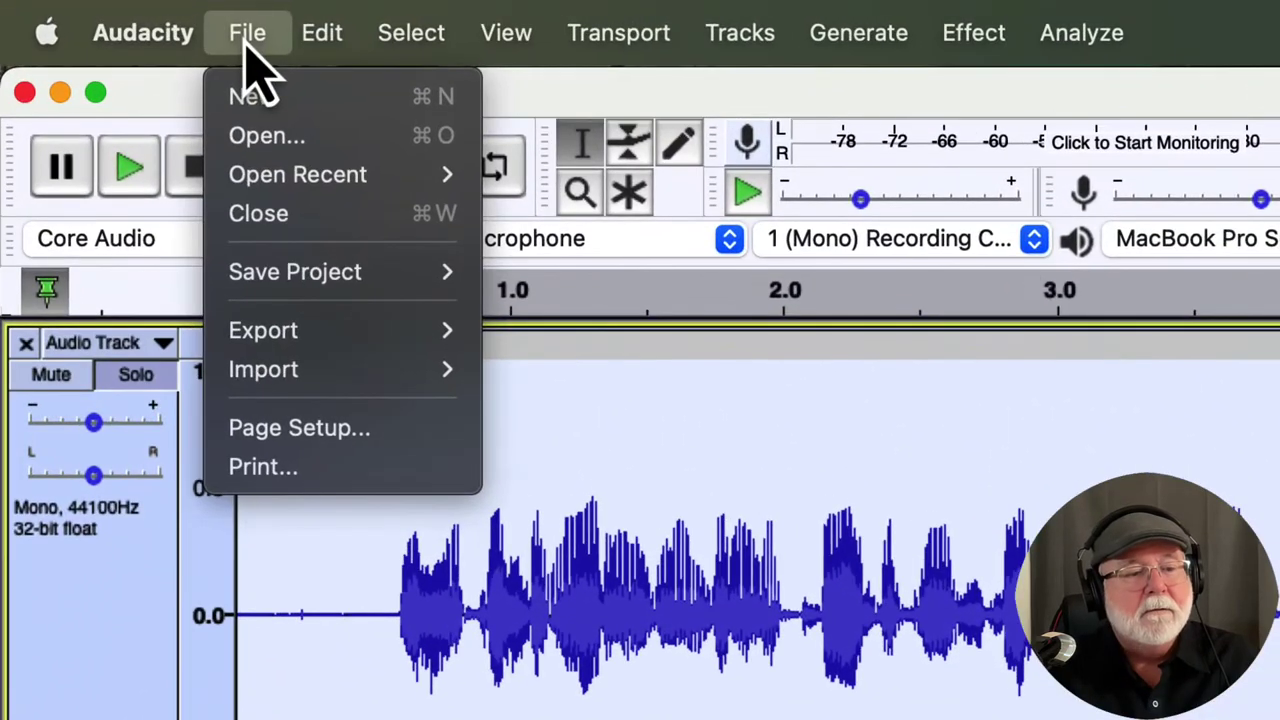
mouse_move(323, 340)
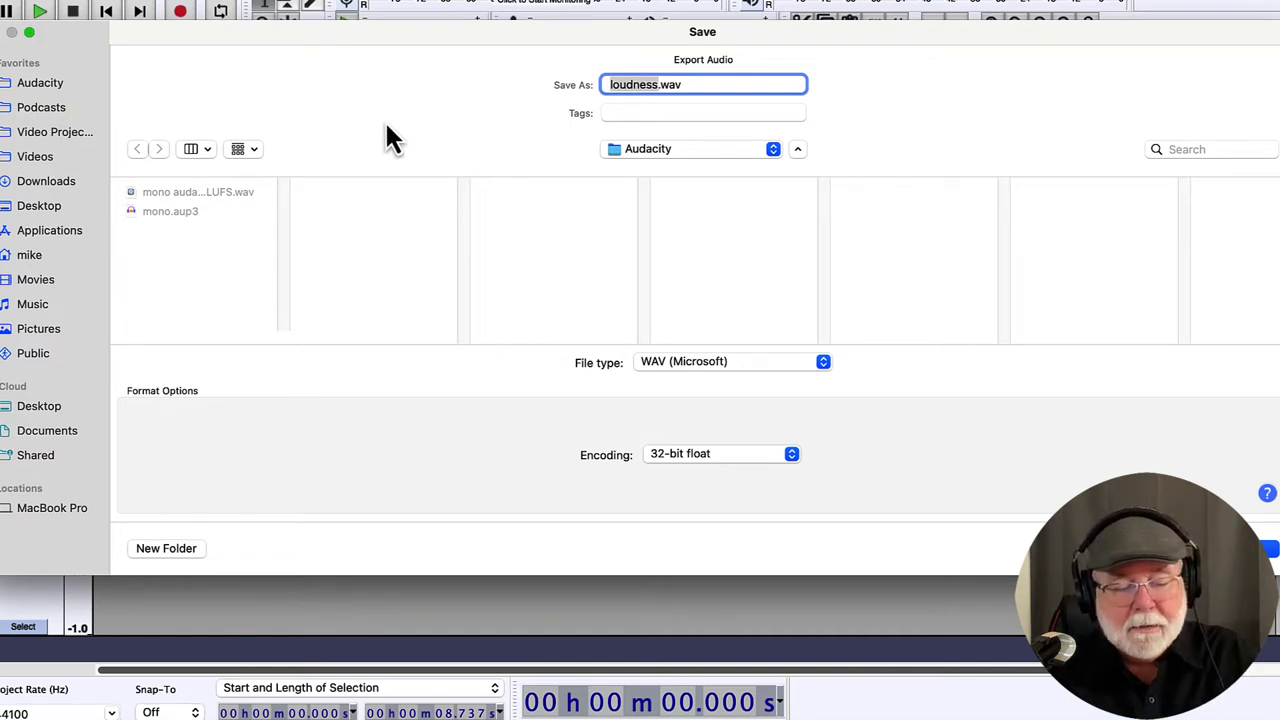
text(top)
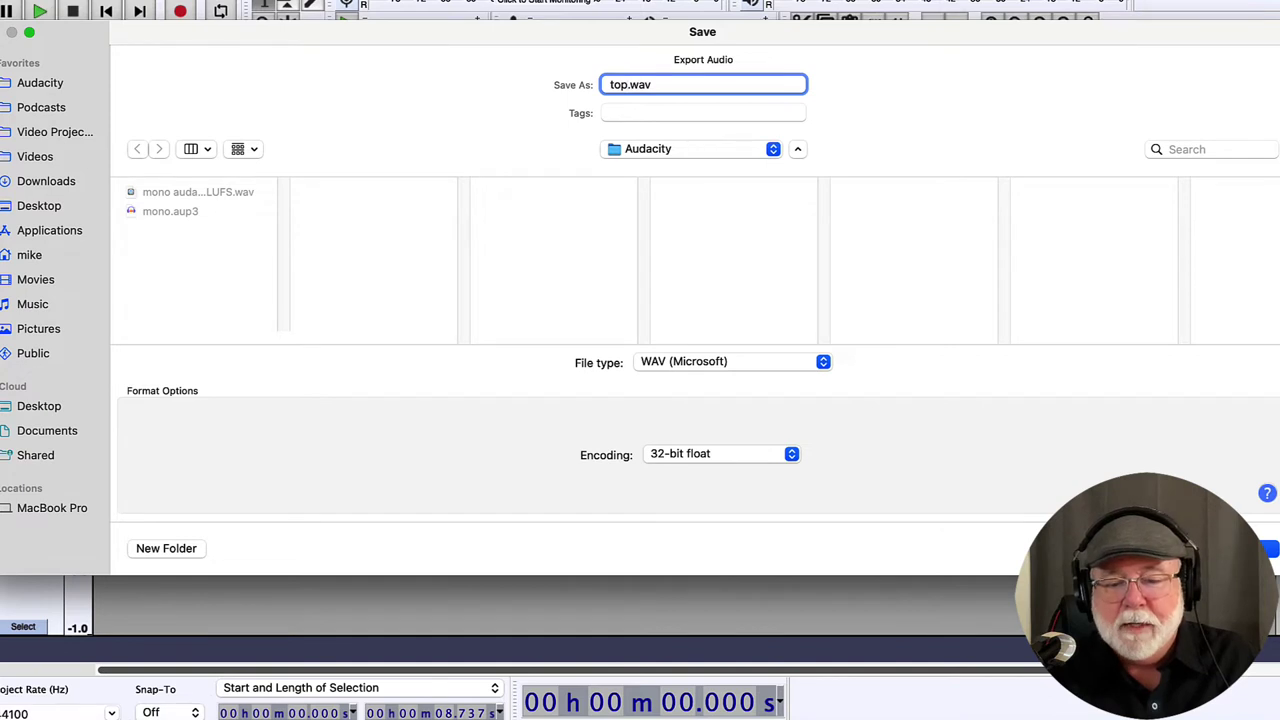
key(Return)
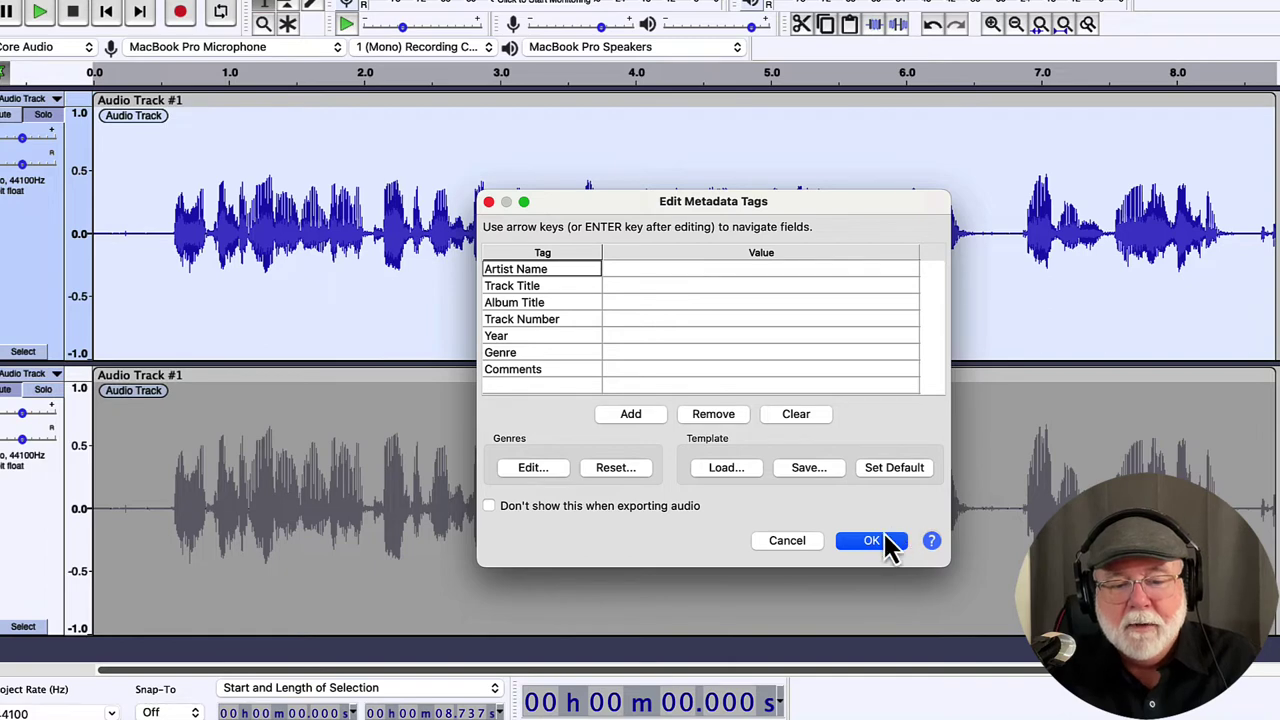
click(877, 540)
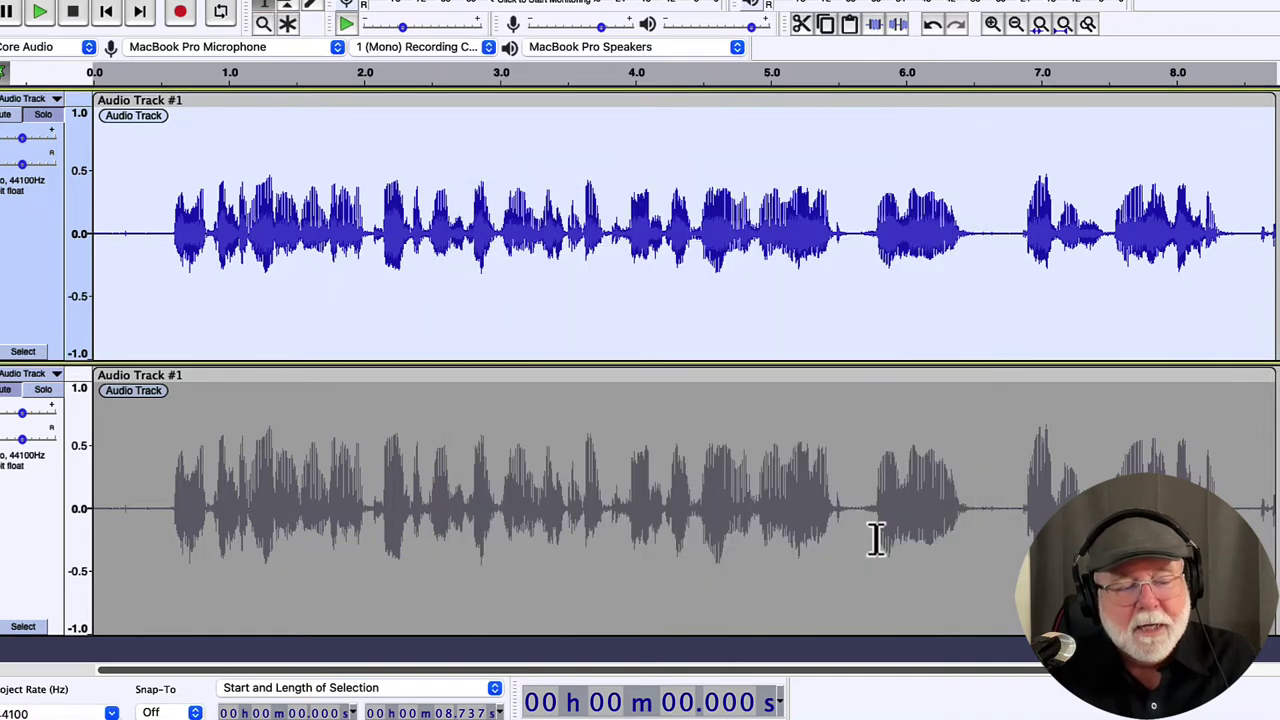
Step: Select only the lower track and export it as bottom.wav, accepting blank metadata tags
click(28, 627)
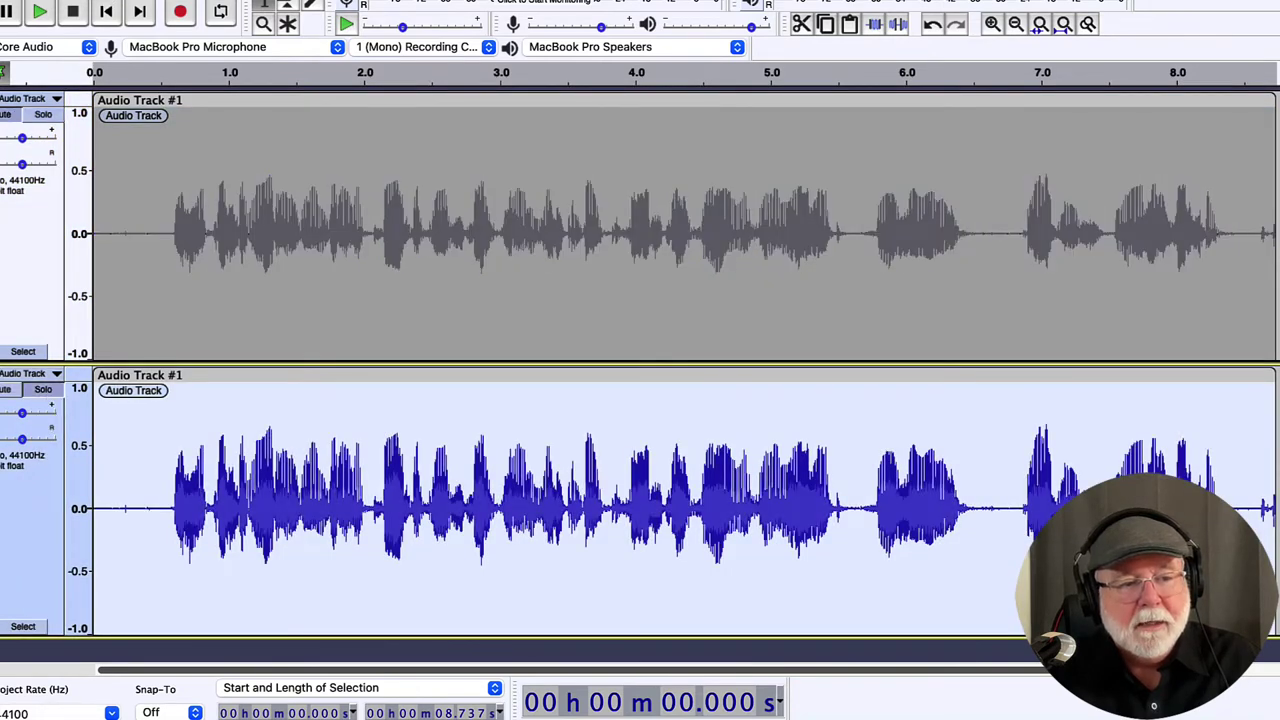
click(126, 2)
mouse_move(140, 93)
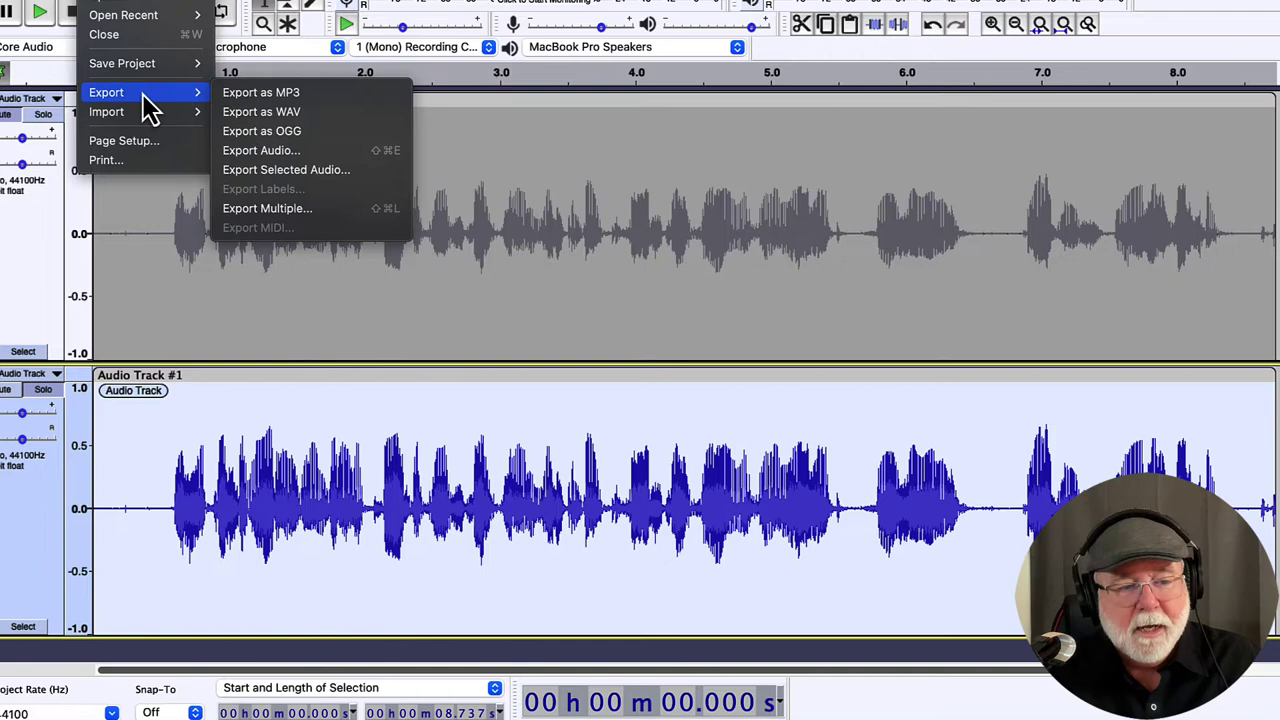
click(254, 120)
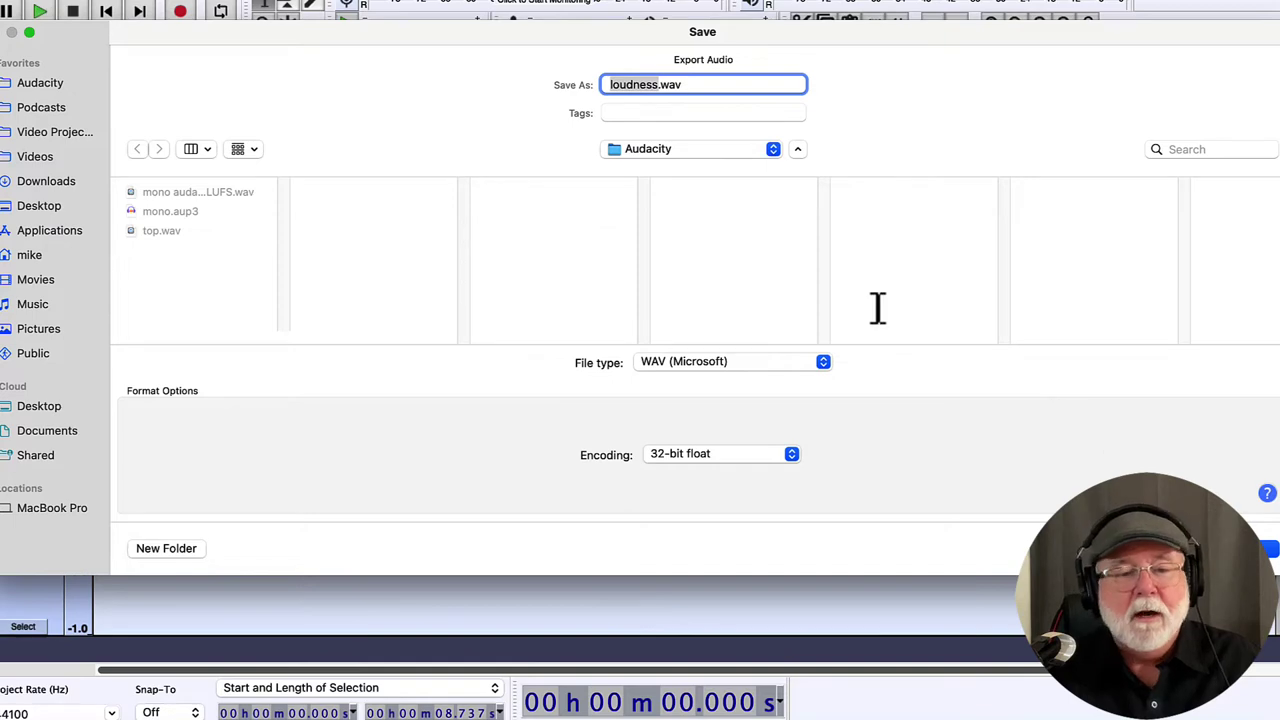
text(bottom)
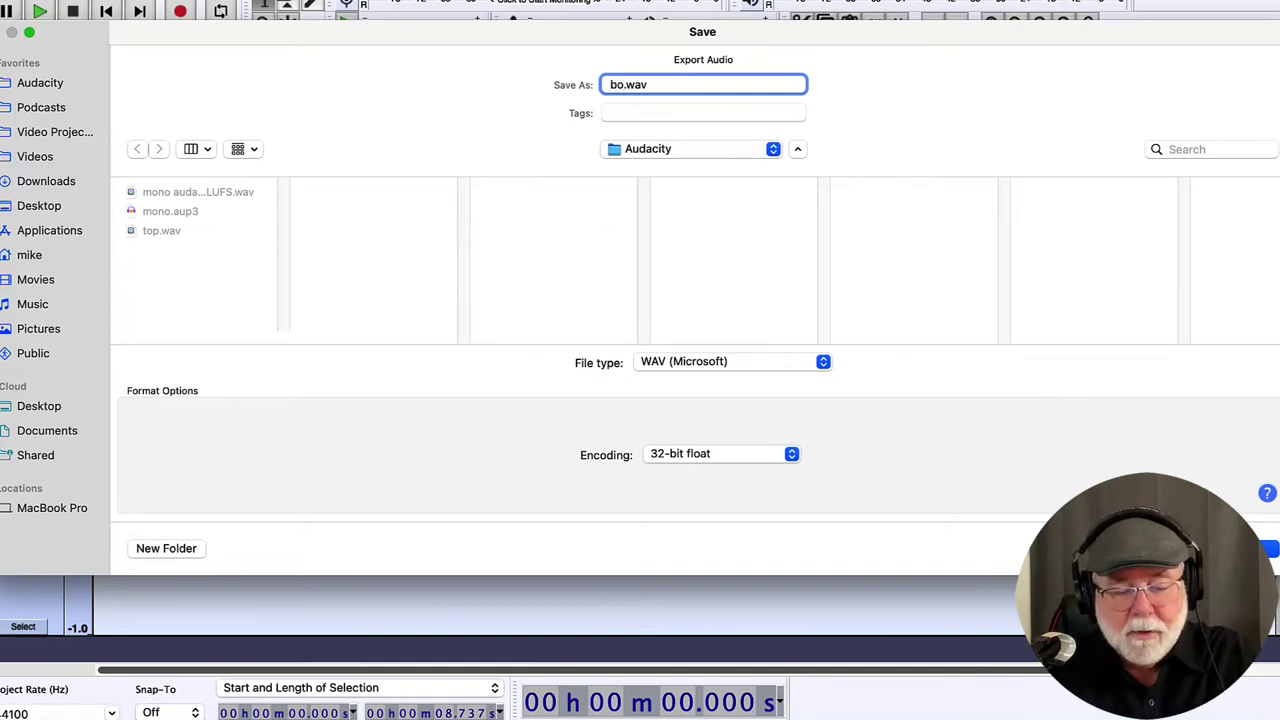
key(Return)
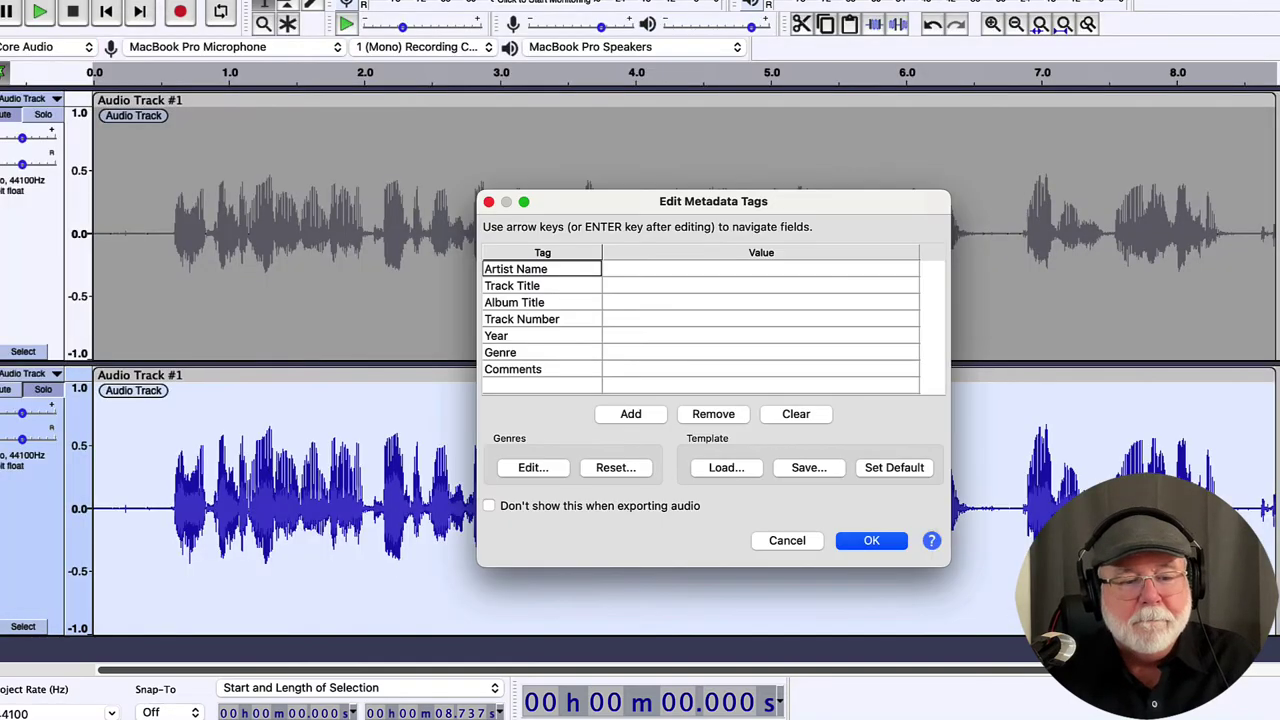
key(Return)
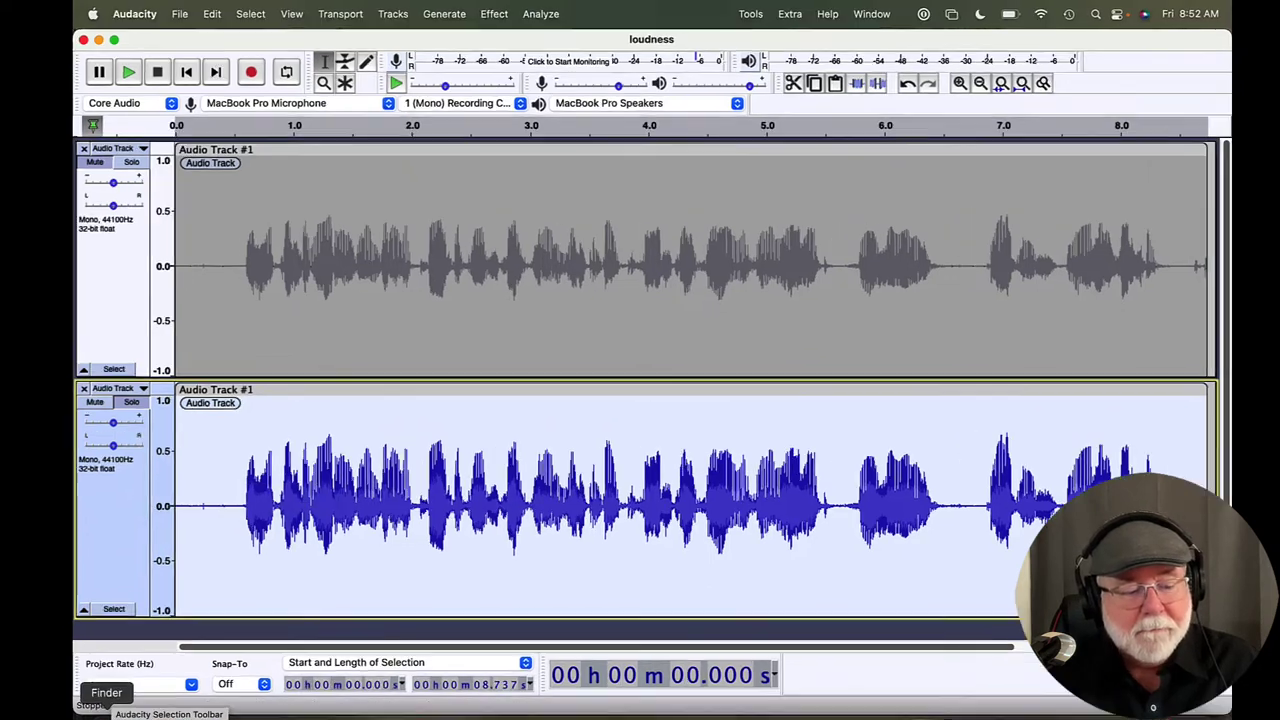
Step: Open the Audacity folder in Finder to show top.wav, bottom.wav and loudness.aup3
click(118, 699)
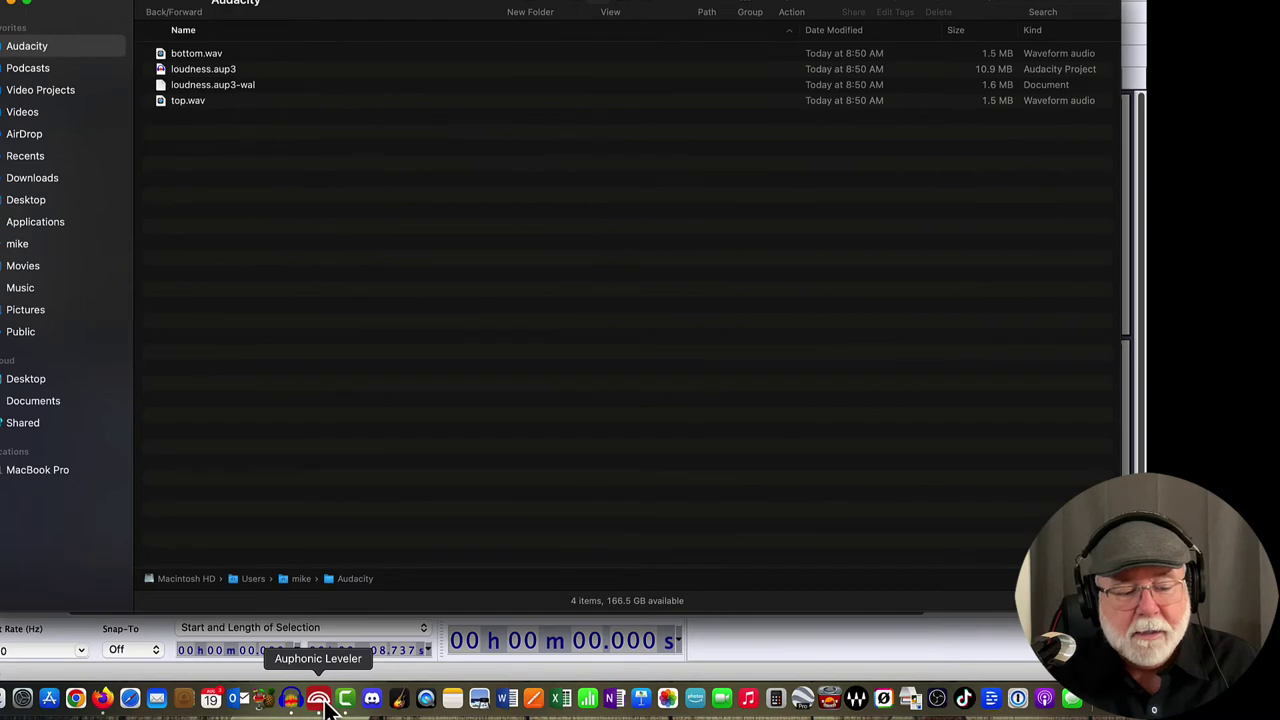
Step: Launch Auphonic Leveler from the Dock, starting with an empty file list at -16 LUFS
click(318, 699)
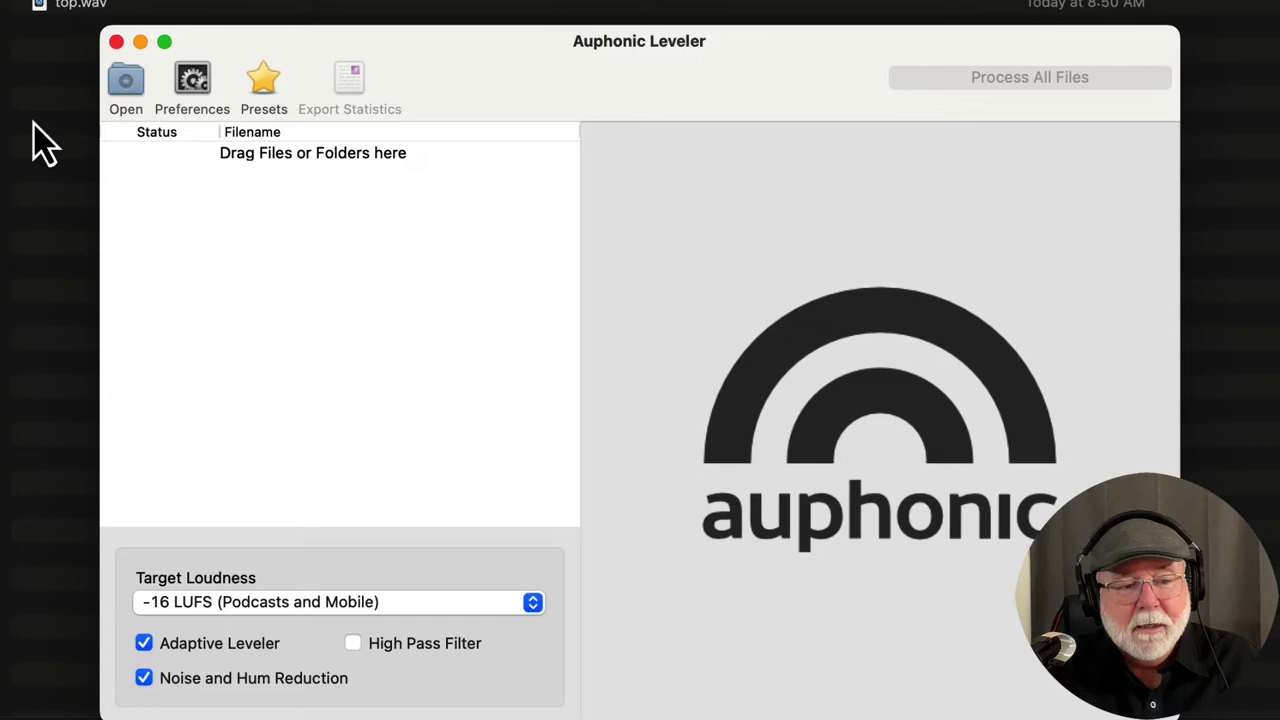
Step: Add top.wav and bottom.wav from Finder to the Auphonic Leveler file list
drag(43, 15, 214, 223)
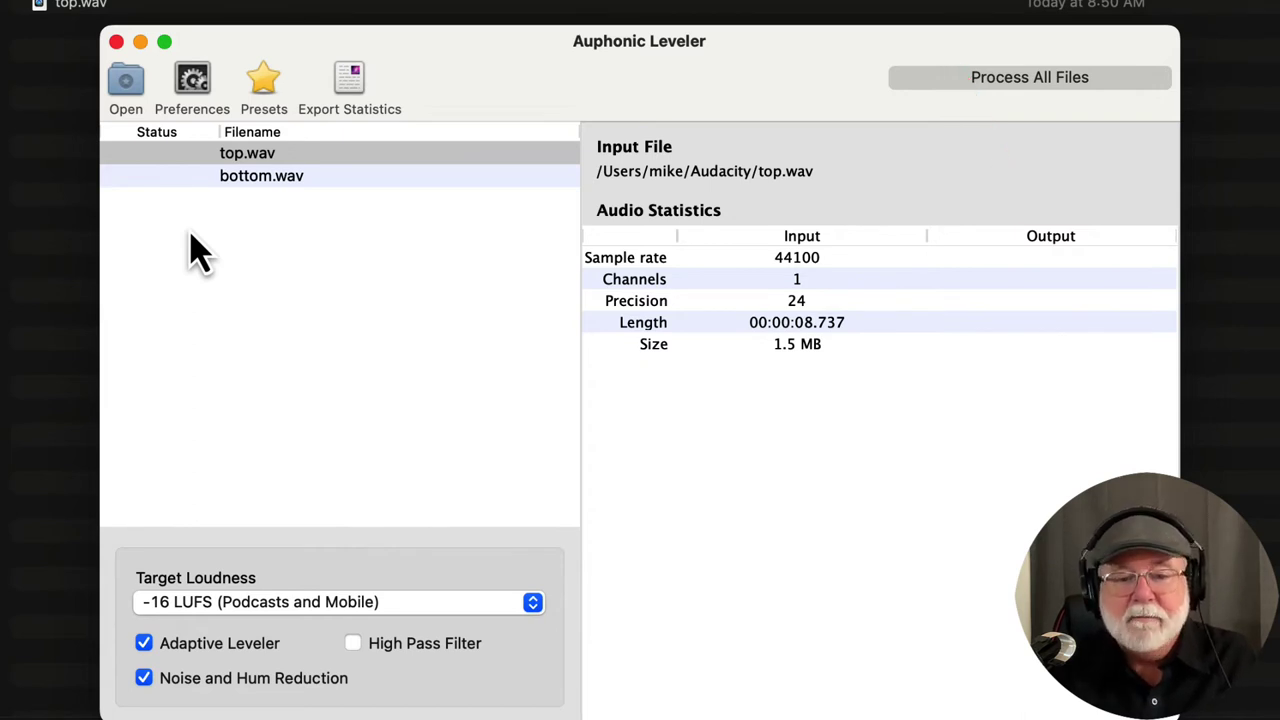
Step: Process both files to -16 LUFS, revealing top.wav's -22.11 LUFS input loudness
click(1035, 84)
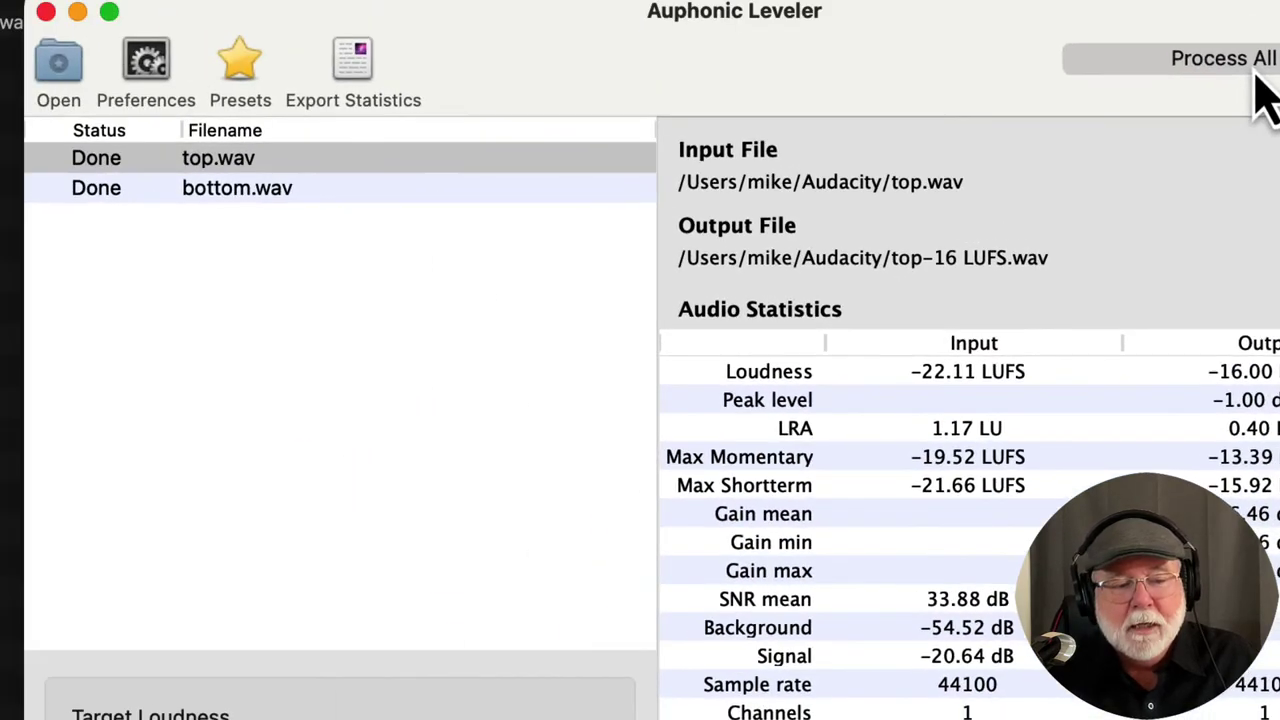
Step: Select bottom.wav in Auphonic Leveler to see its -19.10 LUFS input loudness
click(261, 192)
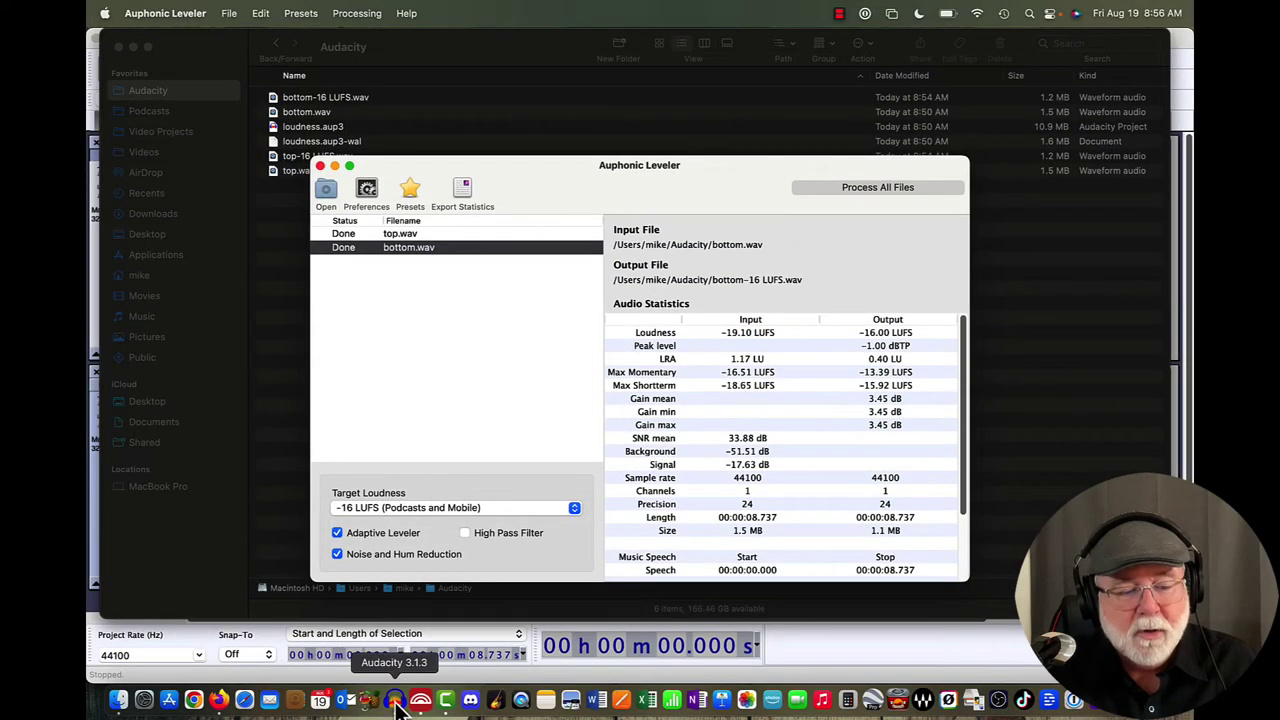
Step: Return to Audacity and reopen Loudness Normalization, still at perceived loudness -19.0 LUFS
click(397, 703)
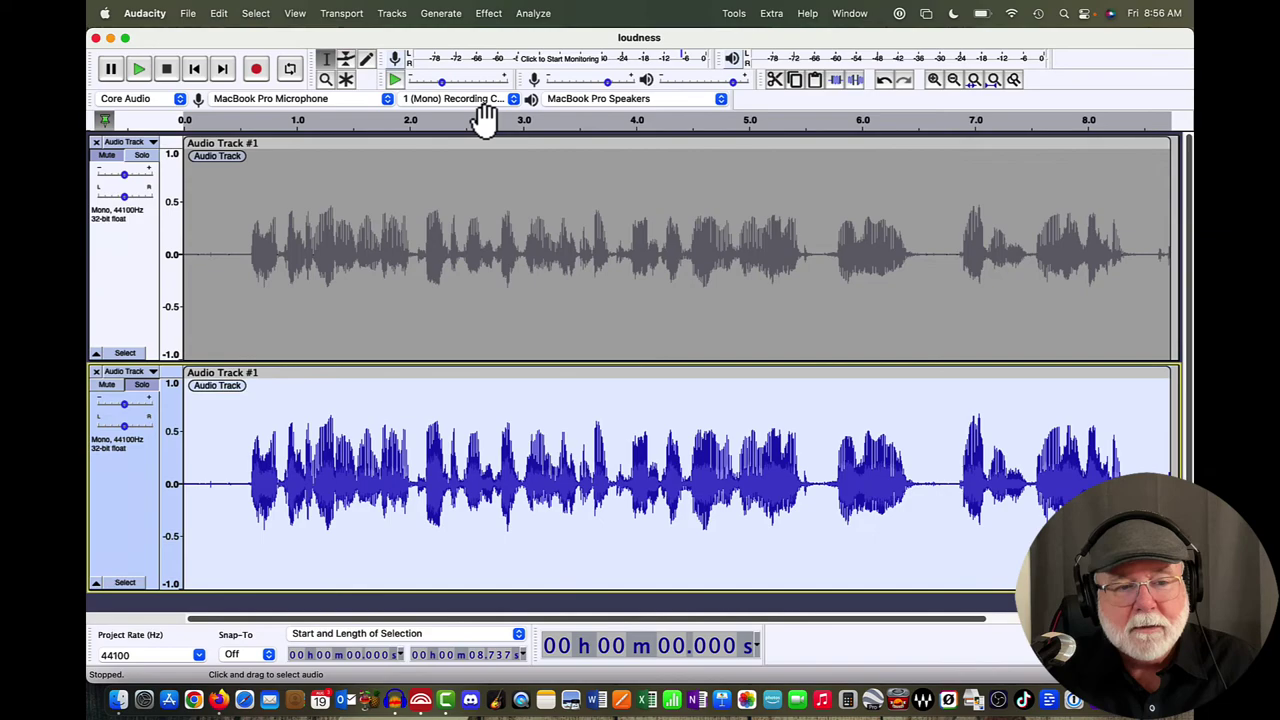
click(489, 13)
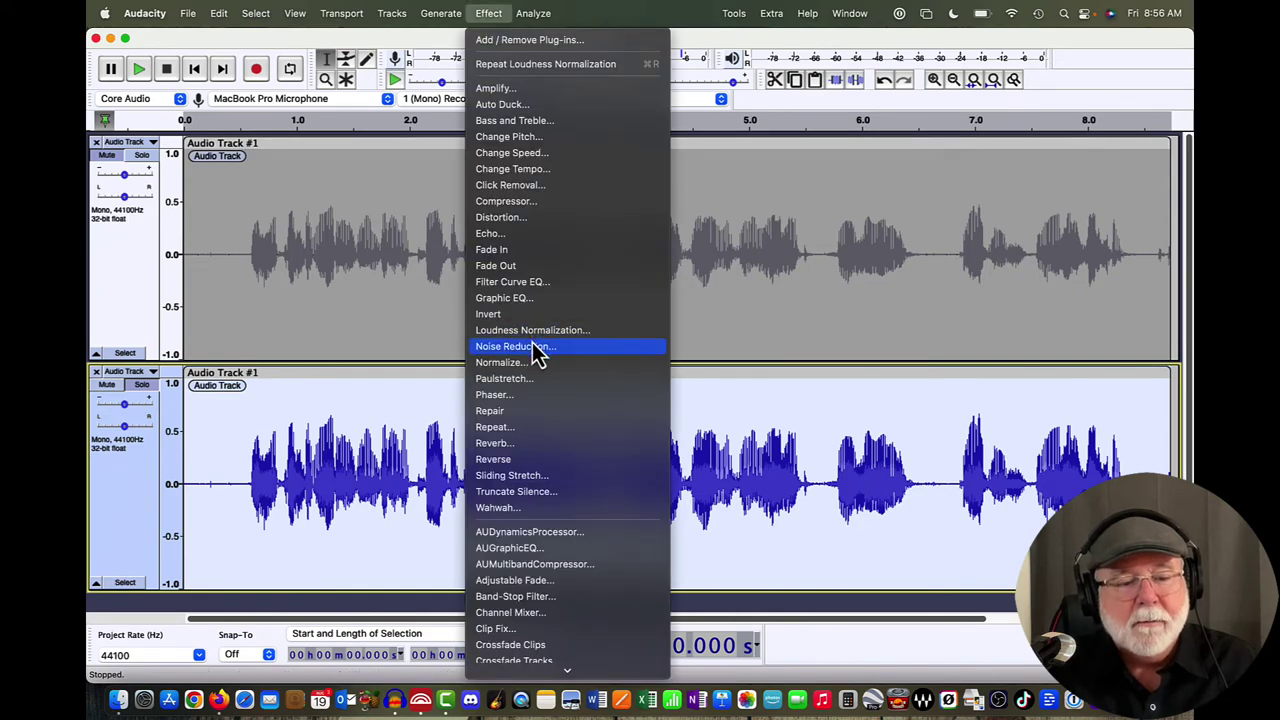
click(535, 331)
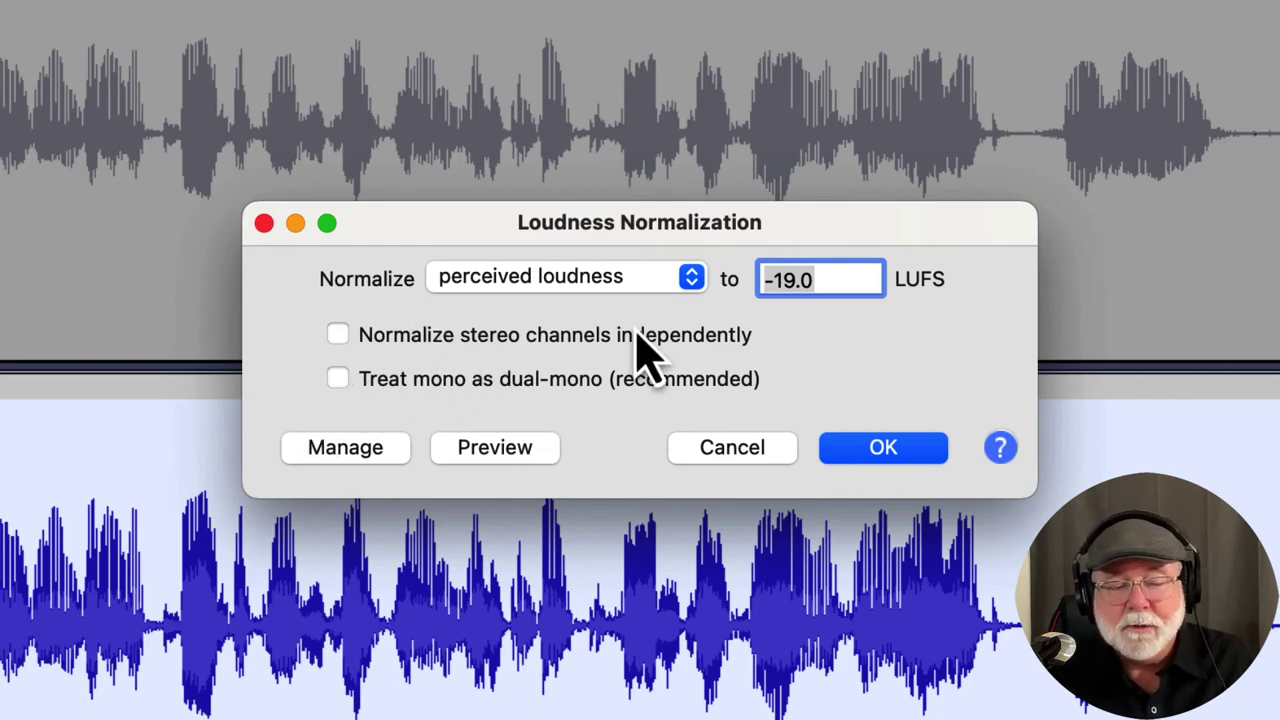
Step: Switch the Normalize method from perceived loudness to RMS, keeping -19.0 dB
click(695, 284)
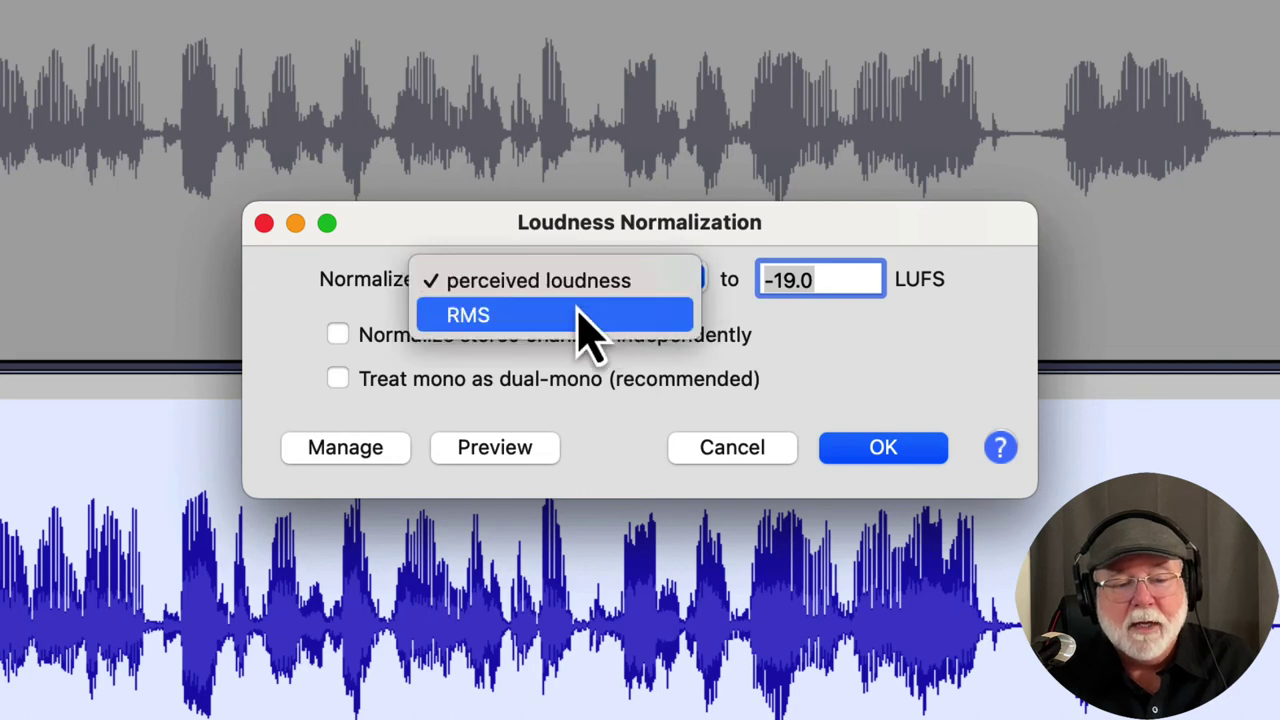
click(515, 313)
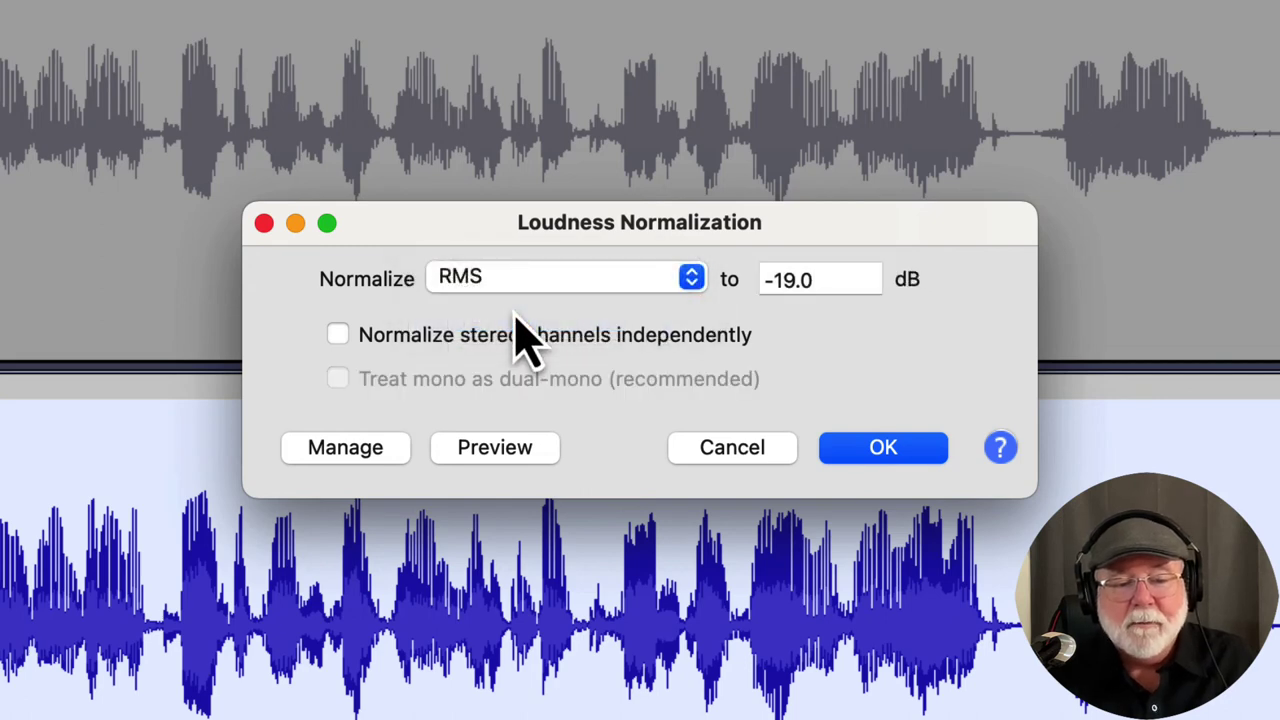